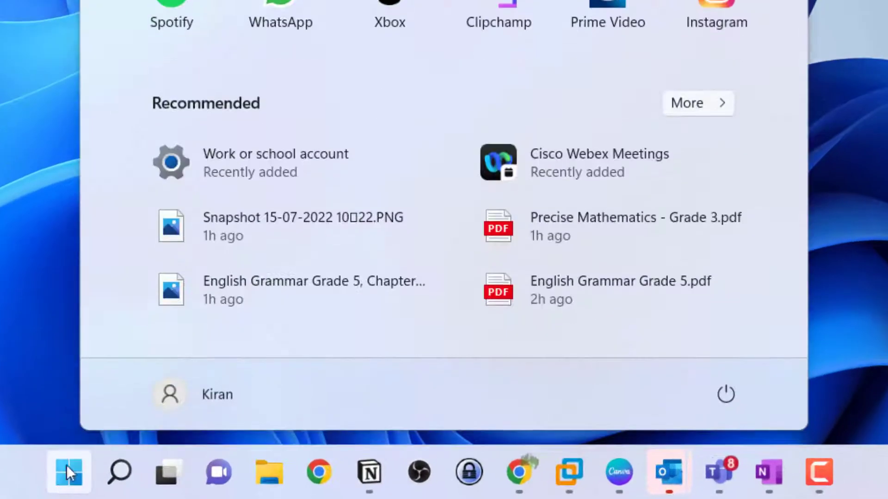
Go to Settings > Apps > Apps & features to list the installed apps
{"action": "left_click", "coordinate": [390, 140]}
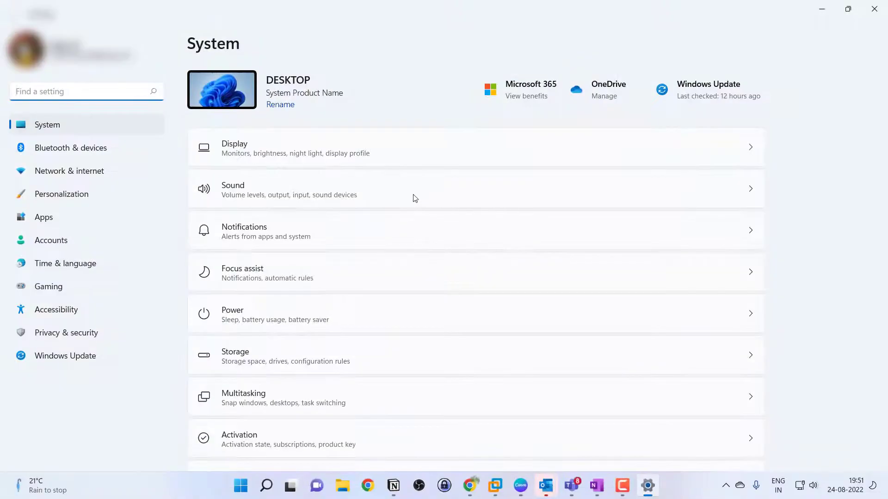
{"action": "left_click", "coordinate": [118, 220]}
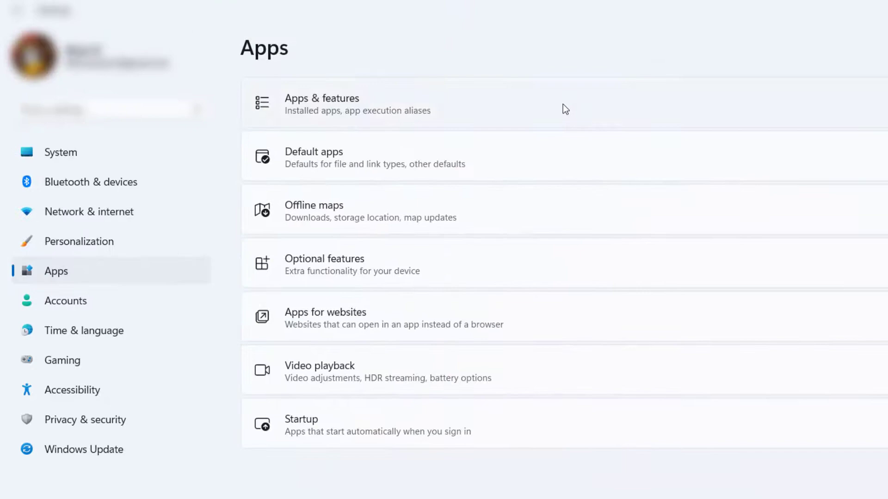
{"action": "left_click", "coordinate": [563, 108]}
{"action": "scroll", "coordinate": [563, 109], "scroll_direction": "down", "scroll_amount": 5}
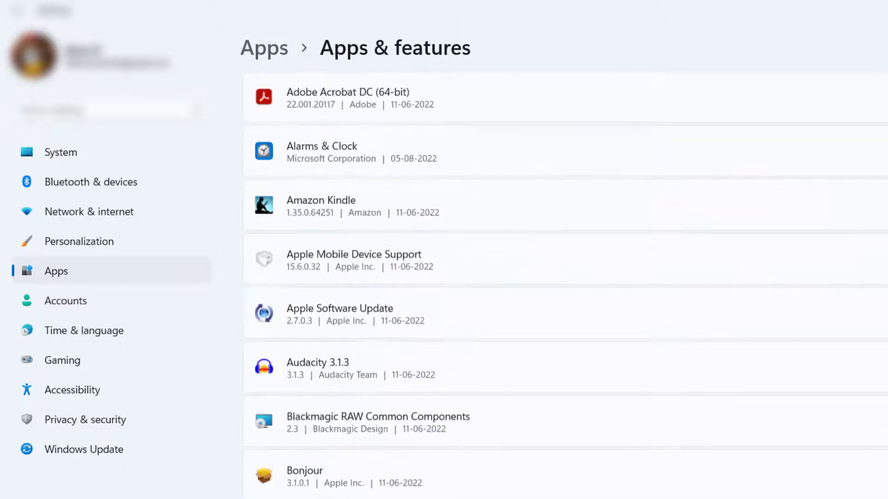
{"action": "scroll", "coordinate": [687, 281], "scroll_direction": "down", "scroll_amount": 3}
{"action": "scroll", "coordinate": [687, 281], "scroll_direction": "down", "scroll_amount": 10}
{"action": "scroll", "coordinate": [687, 281], "scroll_direction": "down", "scroll_amount": 15}
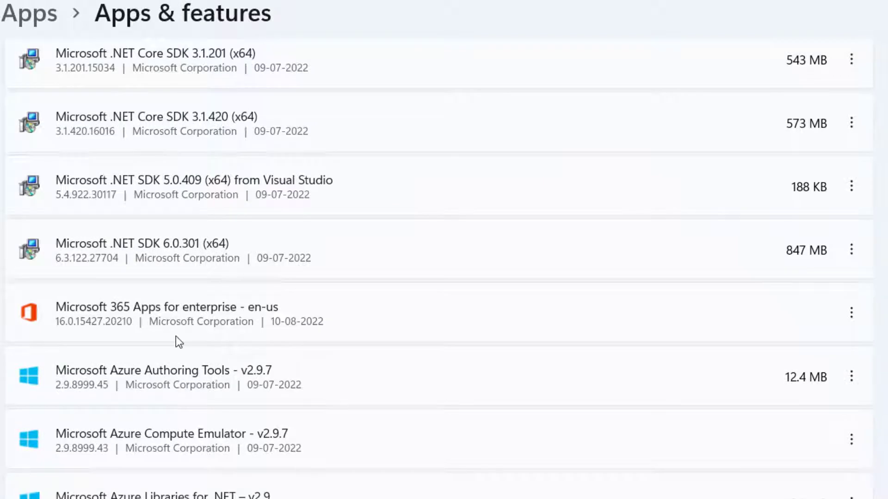
Show the Modify and Uninstall menu for Microsoft 365 Apps for enterprise
{"action": "left_click", "coordinate": [851, 313]}
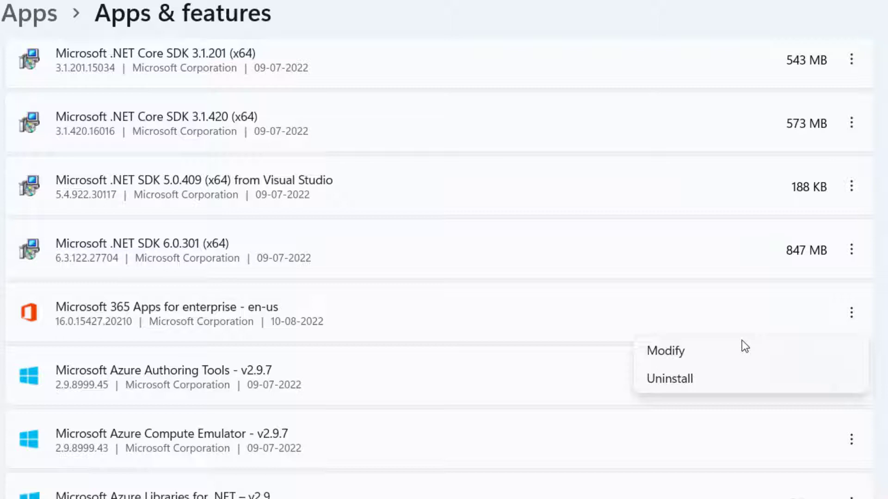
{"action": "key", "text": "Down"}
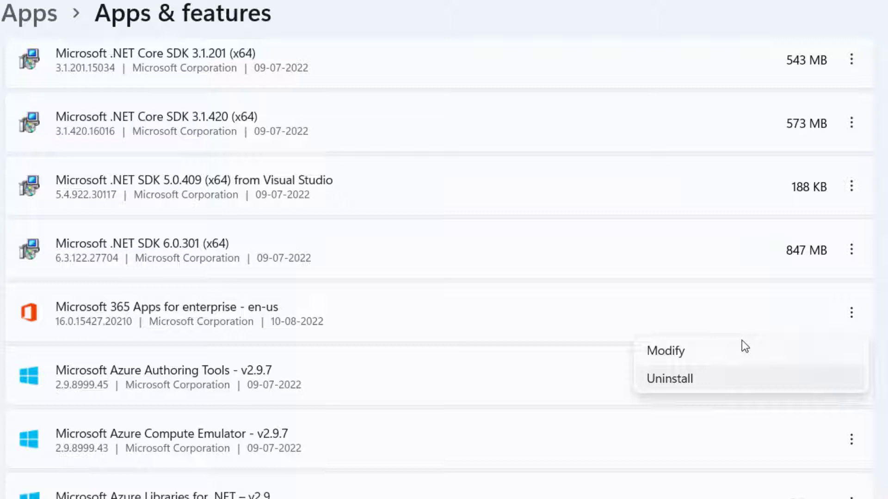
Modify Microsoft 365 Apps for enterprise and proceed with Quick Repair selected
{"action": "left_click", "coordinate": [711, 354]}
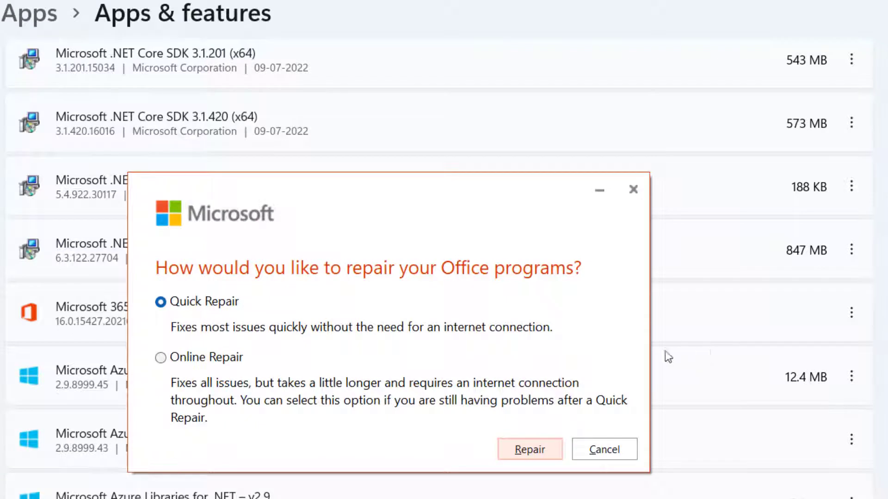
{"action": "left_click", "coordinate": [160, 358]}
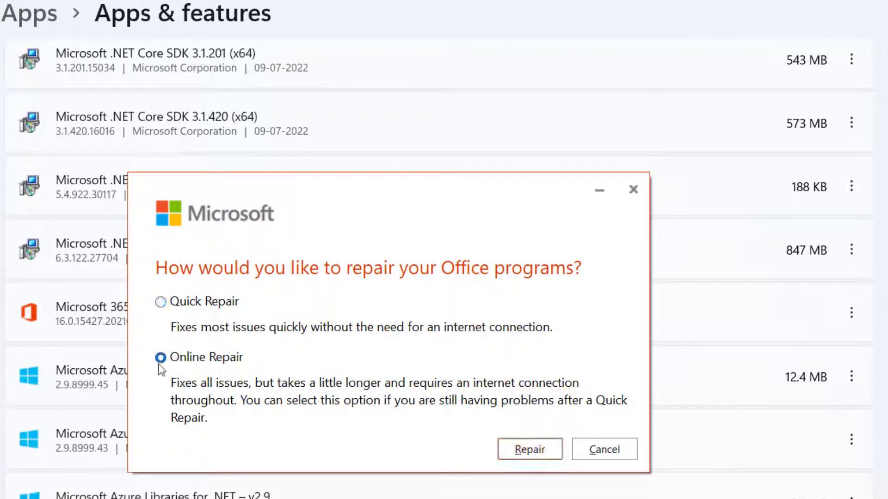
{"action": "left_click", "coordinate": [188, 314]}
{"action": "key", "text": "Down"}
{"action": "left_click", "coordinate": [191, 304]}
{"action": "left_click", "coordinate": [534, 456]}
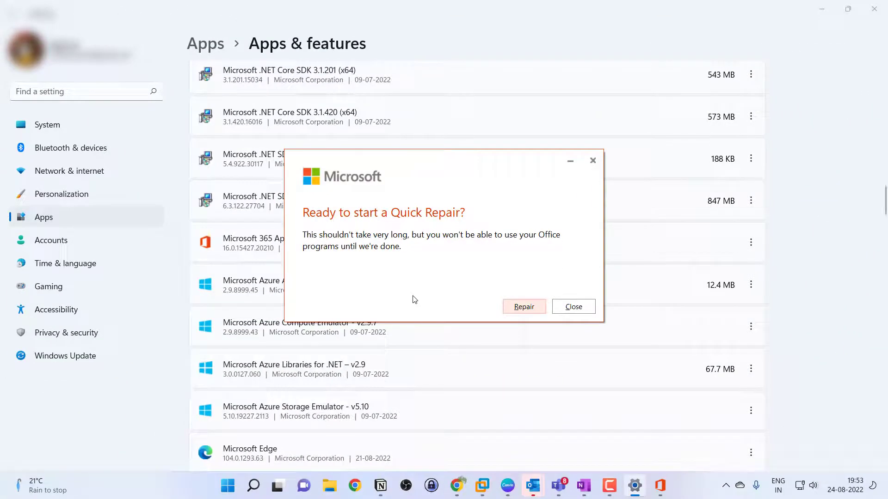
Close all Outlook, Teams and OneNote windows from the taskbar
{"action": "right_click", "coordinate": [531, 486]}
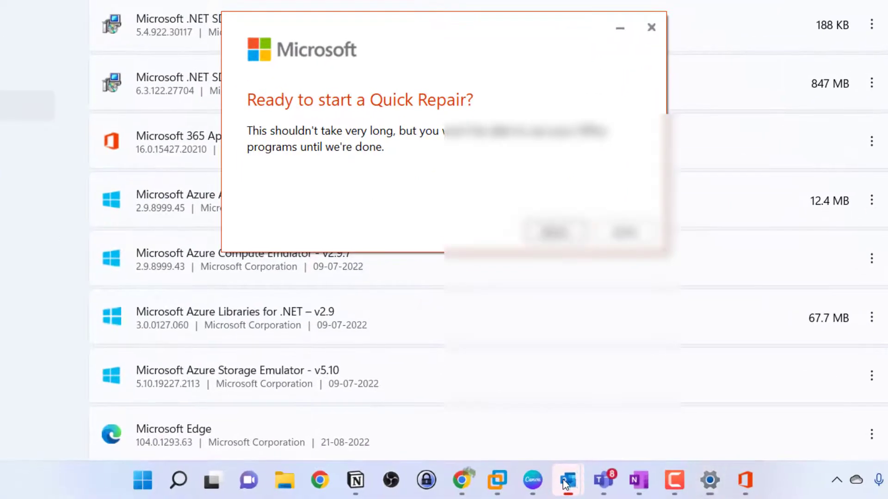
{"action": "left_click", "coordinate": [573, 437]}
{"action": "right_click", "coordinate": [603, 480]}
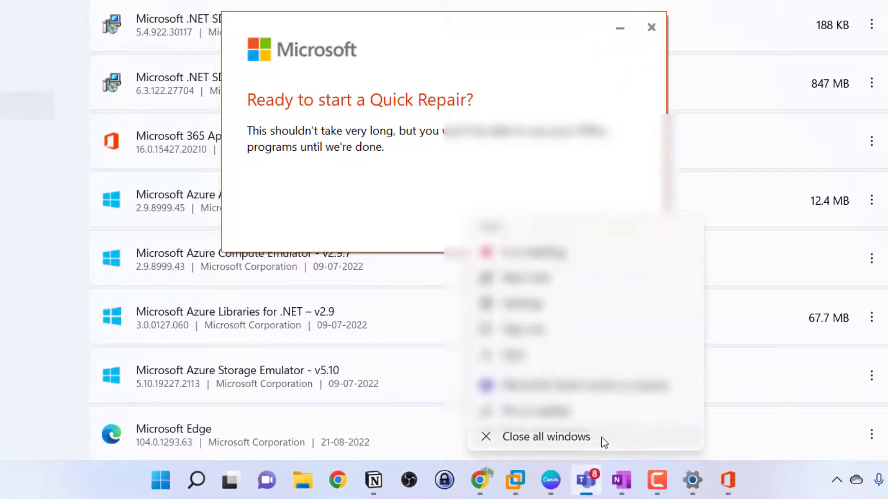
{"action": "left_click", "coordinate": [601, 439]}
{"action": "right_click", "coordinate": [603, 480]}
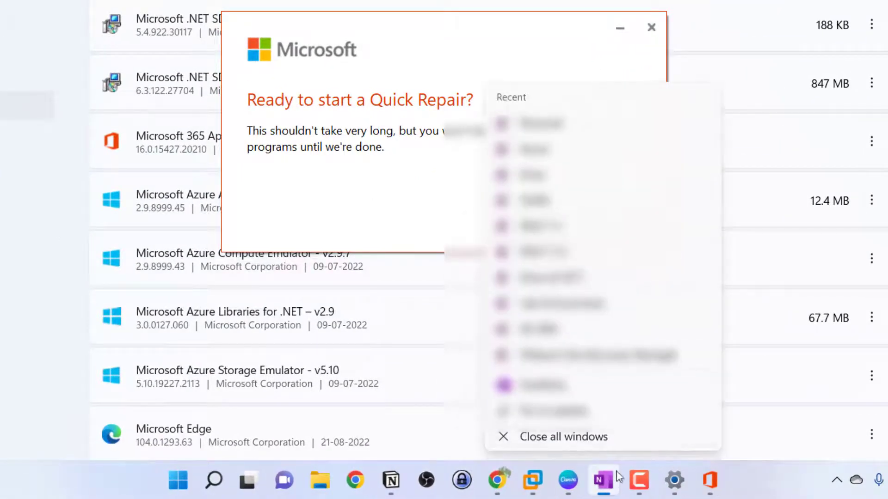
{"action": "left_click", "coordinate": [617, 437]}
Start the Quick Repair and let it run until 'Done repairing!' appears
{"action": "left_click", "coordinate": [555, 235]}
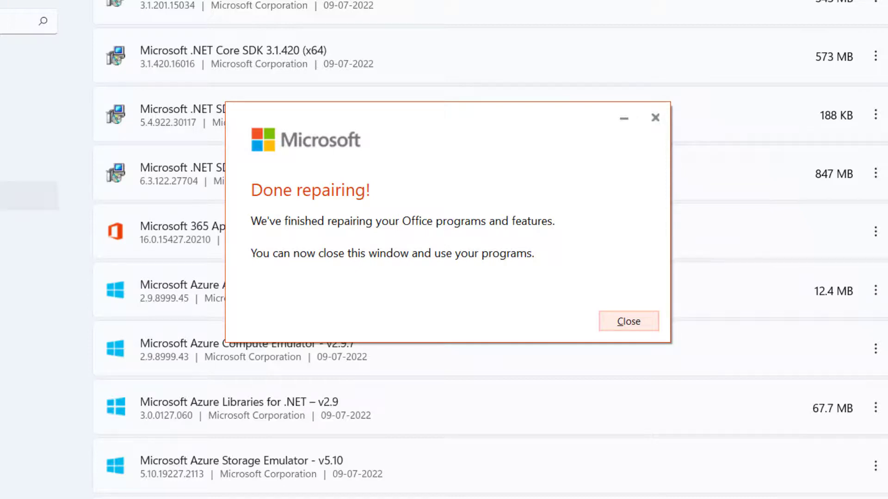
Dismiss the 'Done repairing!' dialog with Enter
{"action": "key", "text": "Return"}
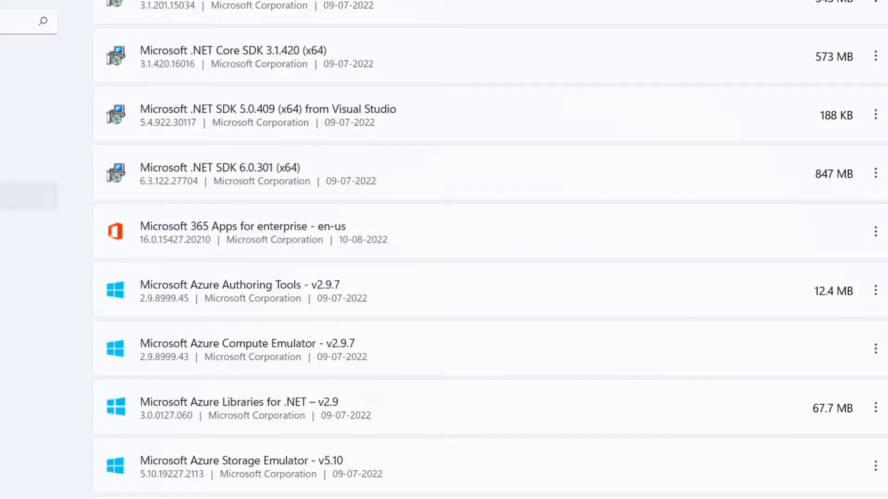